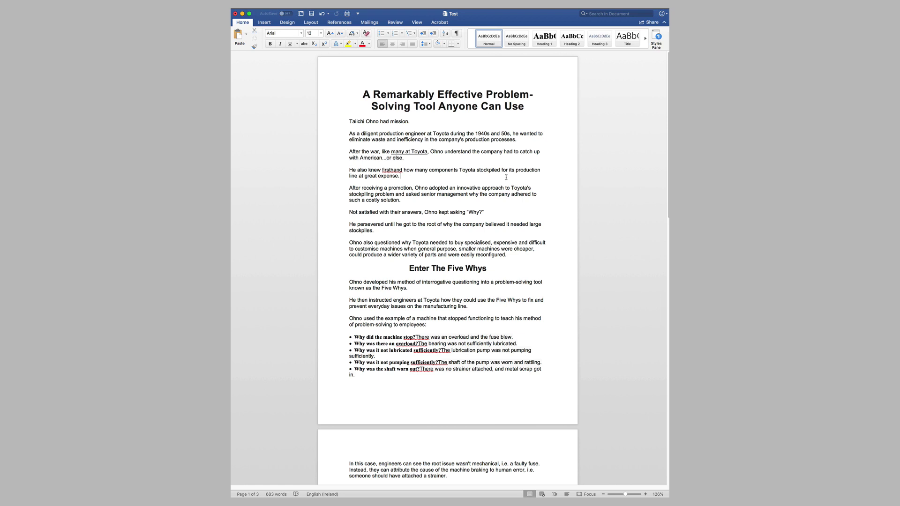
# Highlight the seeded errors in the Word article, from 'firsthand' down to the Today Ohno opening.
pyautogui.doubleClick(393, 170)
pyautogui.scroll(-1, 460, 310)
pyautogui.moveTo(414, 331)
pyautogui.mouseDown()
pyautogui.moveTo(428, 331)
pyautogui.moveTo(414, 333)
pyautogui.mouseUp()
pyautogui.scroll(-4, 425, 338)
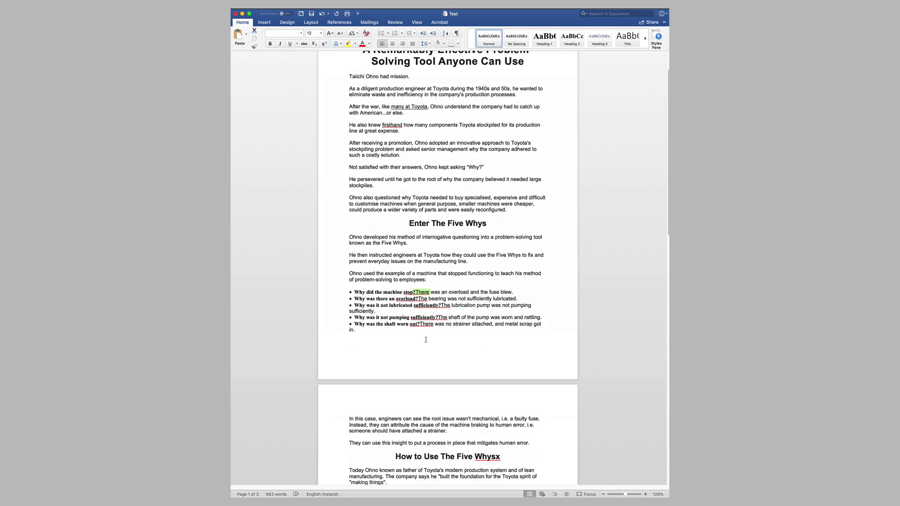
pyautogui.moveTo(500, 410); pyautogui.dragTo(488, 411)
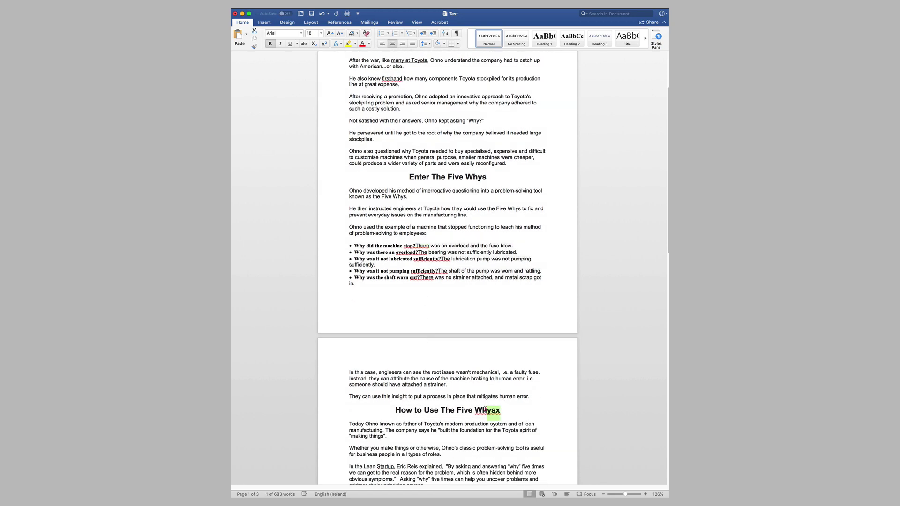
pyautogui.scroll(-1, 394, 410)
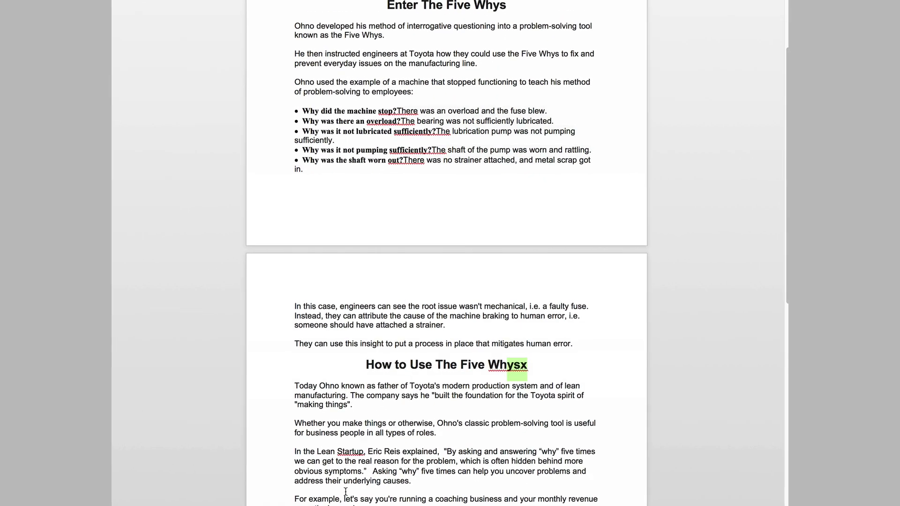
pyautogui.moveTo(286, 395); pyautogui.dragTo(414, 397)
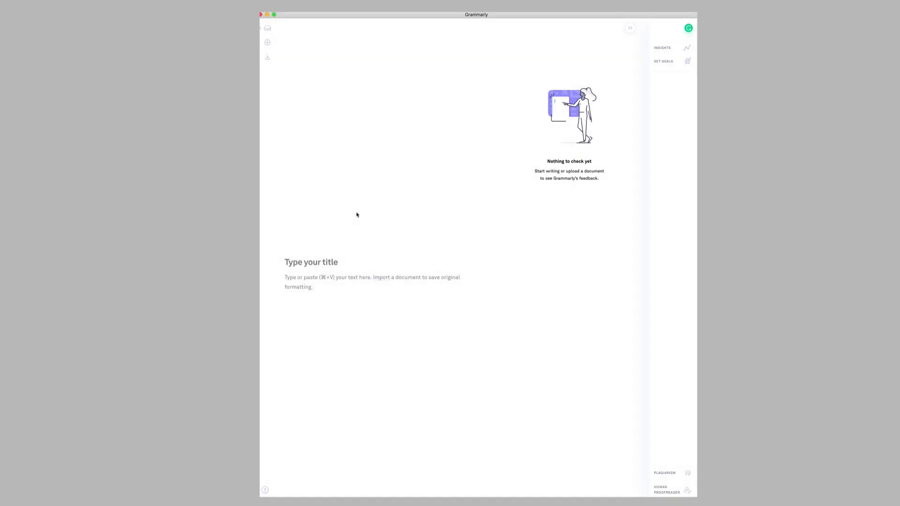
# Paste the Five Whys article into the Grammarly document and view the suggestion for 'mission'.
pyautogui.press('super+v')
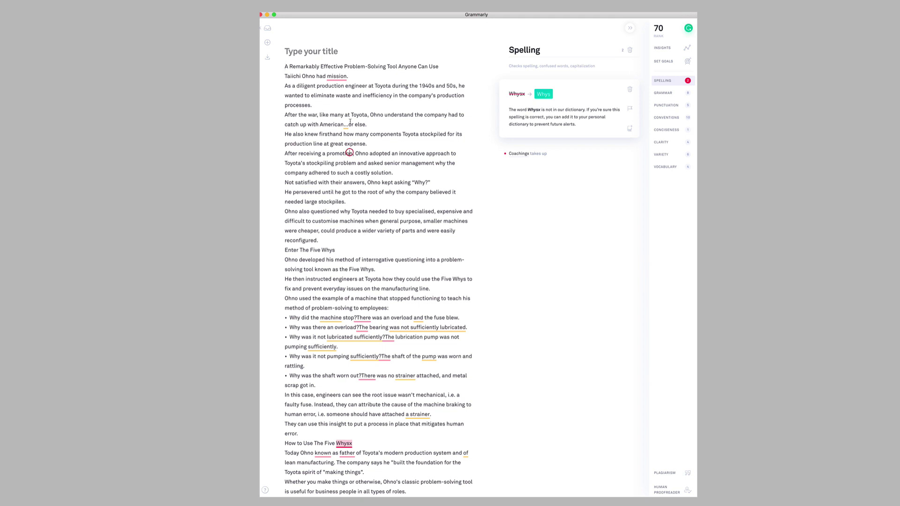
pyautogui.click(342, 76)
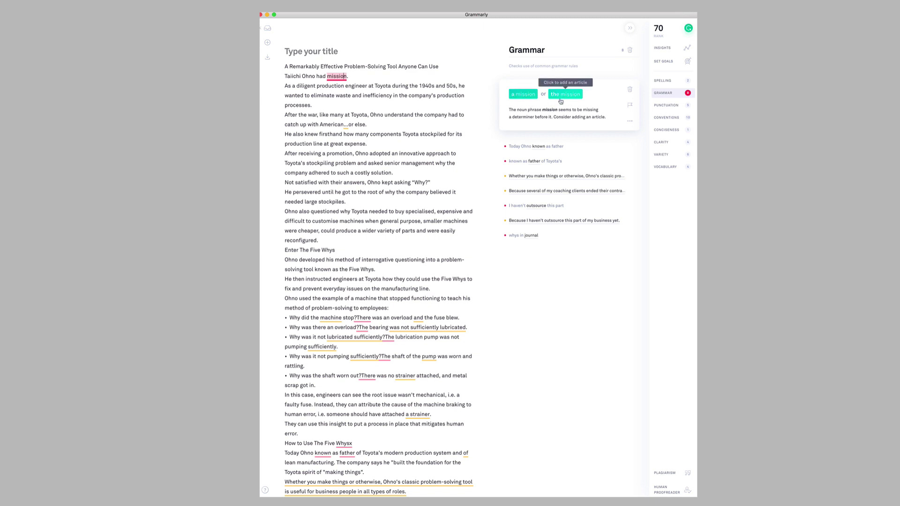
pyautogui.scroll(-5, 407, 162)
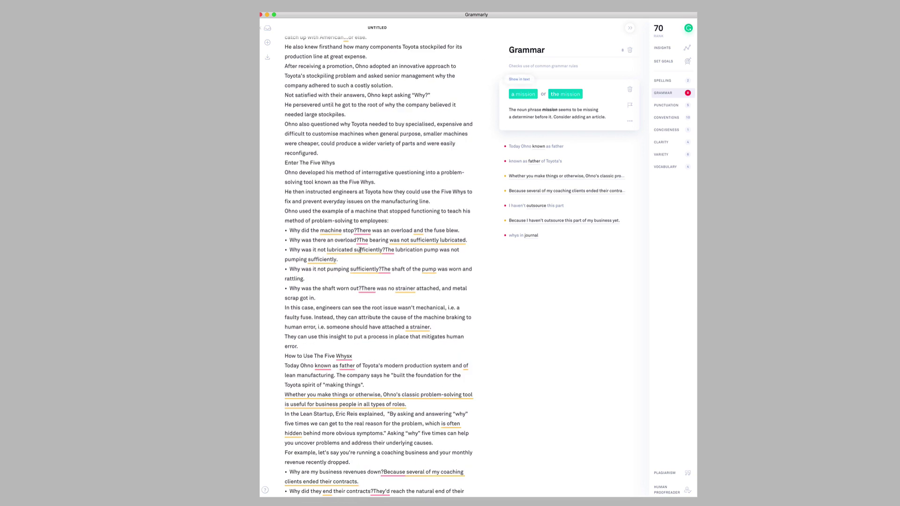
pyautogui.scroll(-2, 370, 262)
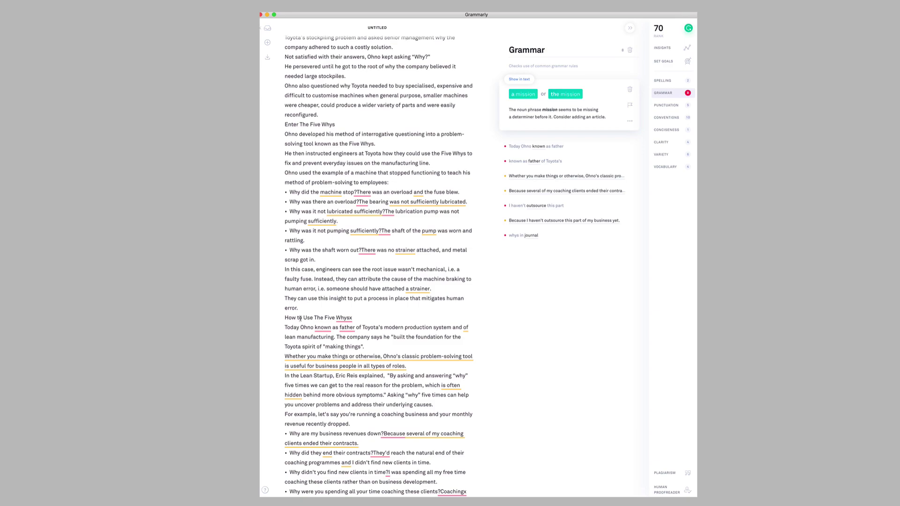
# Check the suggested fix for 'known', which proposes 'was known'.
pyautogui.moveTo(285, 327); pyautogui.dragTo(372, 327)
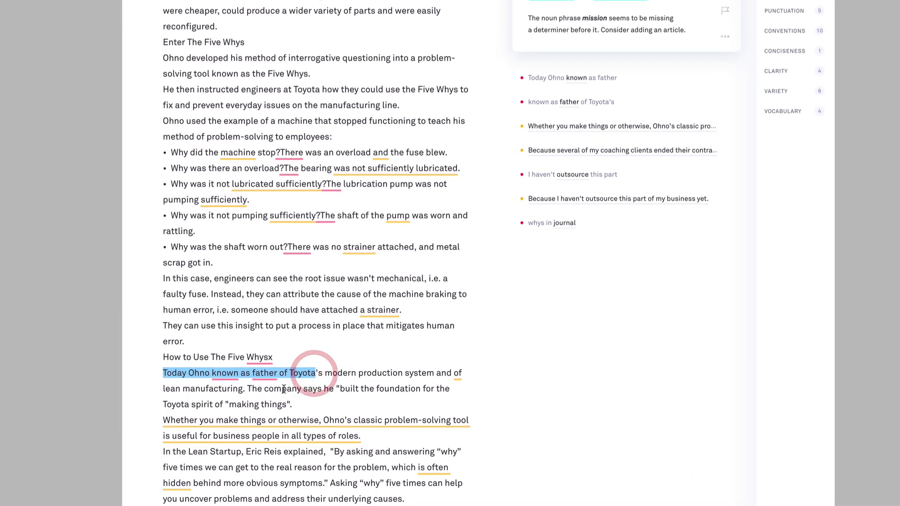
pyautogui.click(321, 376)
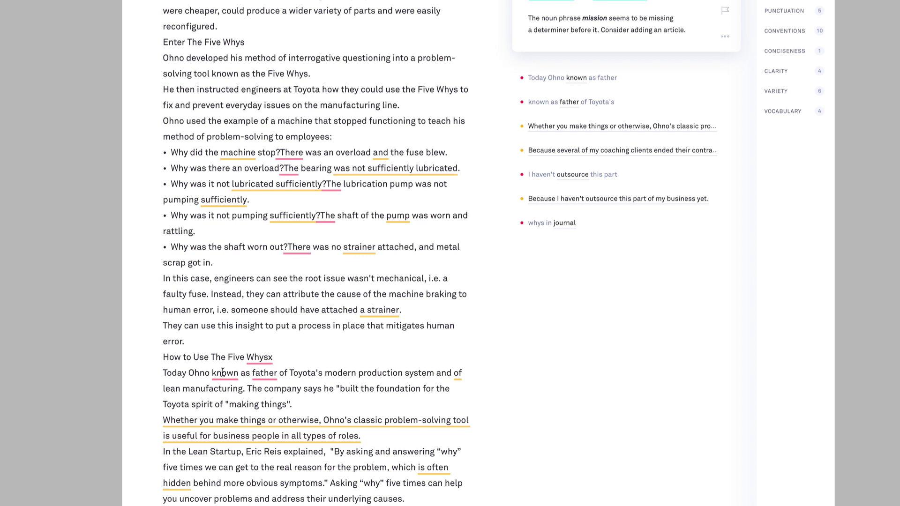
pyautogui.click(223, 373)
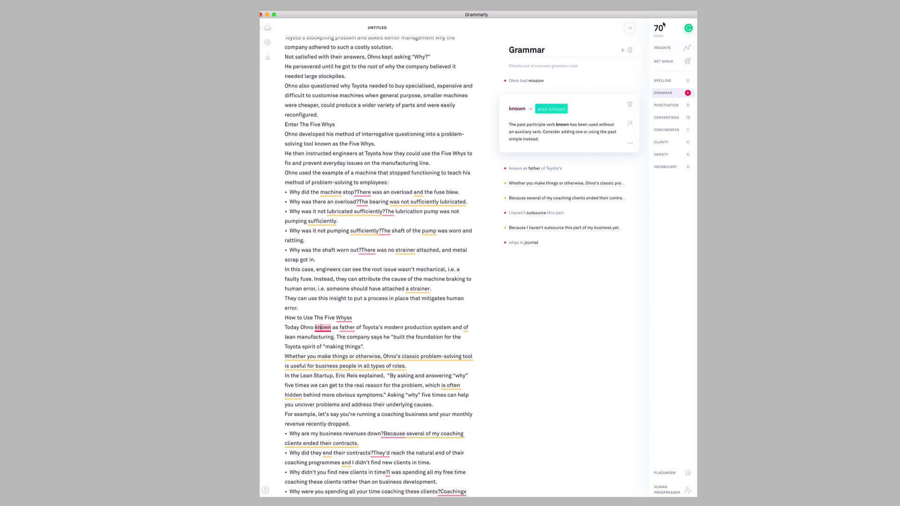
# View the article's document insights statistics, then close them.
pyautogui.click(667, 51)
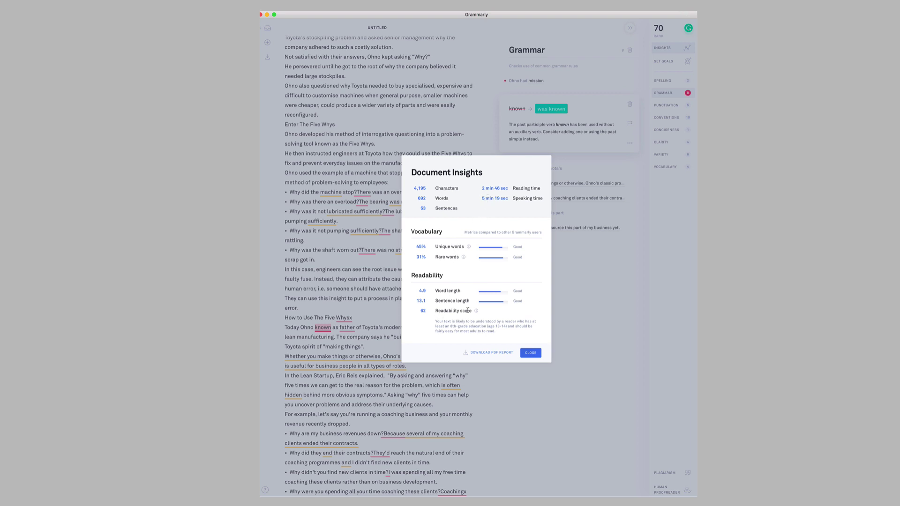
pyautogui.moveTo(476, 311)
pyautogui.click(537, 356)
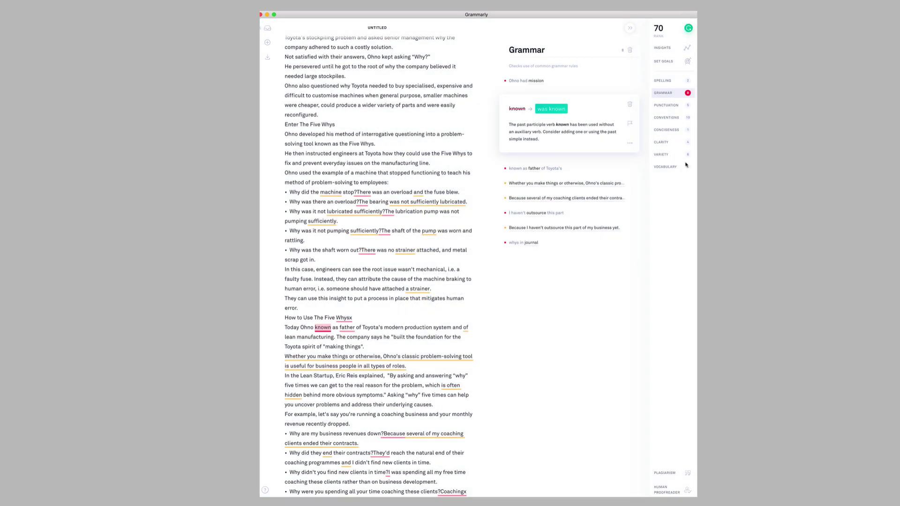
# Show the Punctuation, Conventions and Conciseness suggestion categories.
pyautogui.click(667, 106)
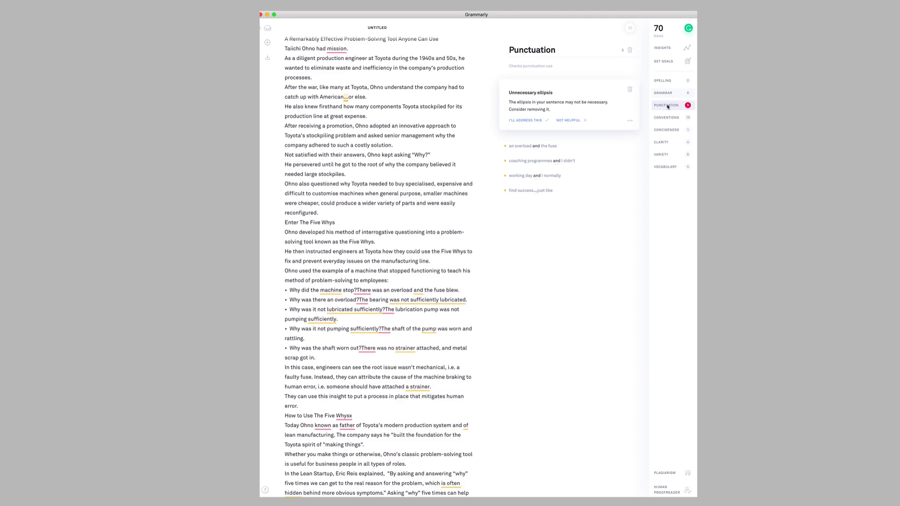
pyautogui.click(666, 117)
pyautogui.click(666, 130)
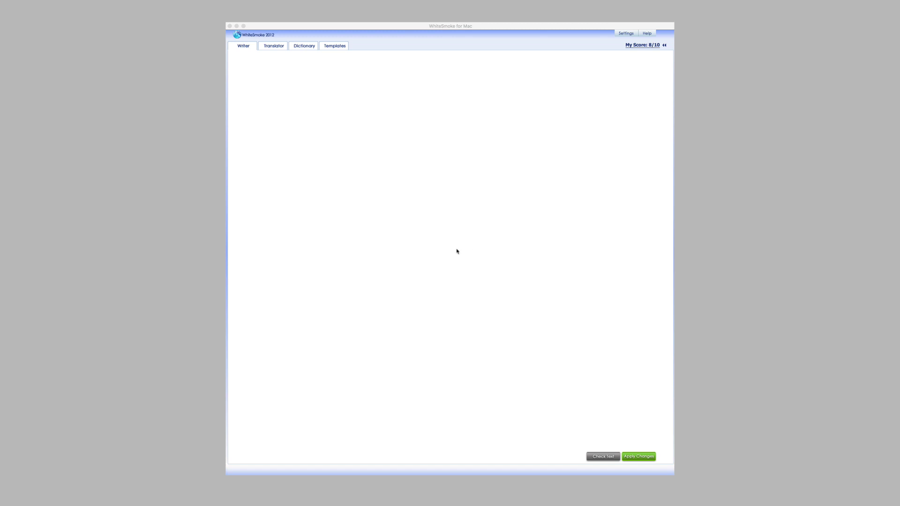
# Paste the Five Whys article into WhiteSmoke's Writer text area and scroll through it.
pyautogui.click(410, 162)
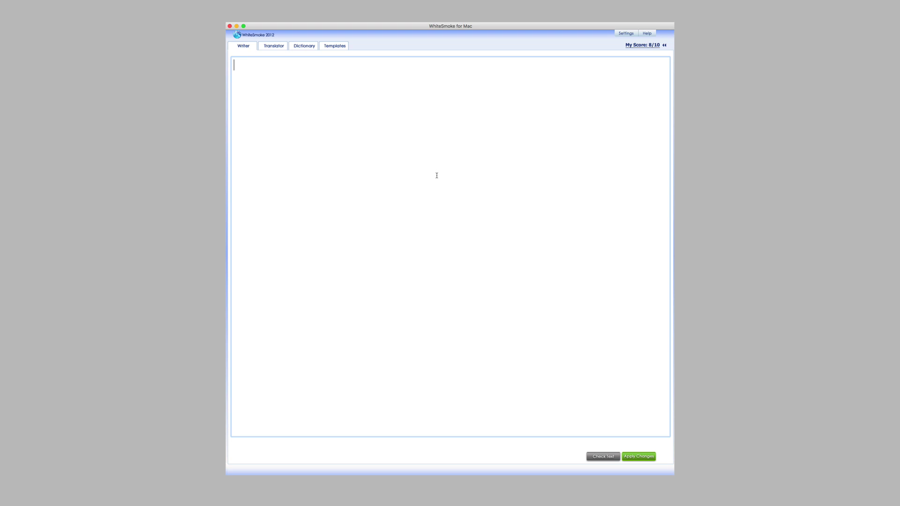
pyautogui.press('super+v')
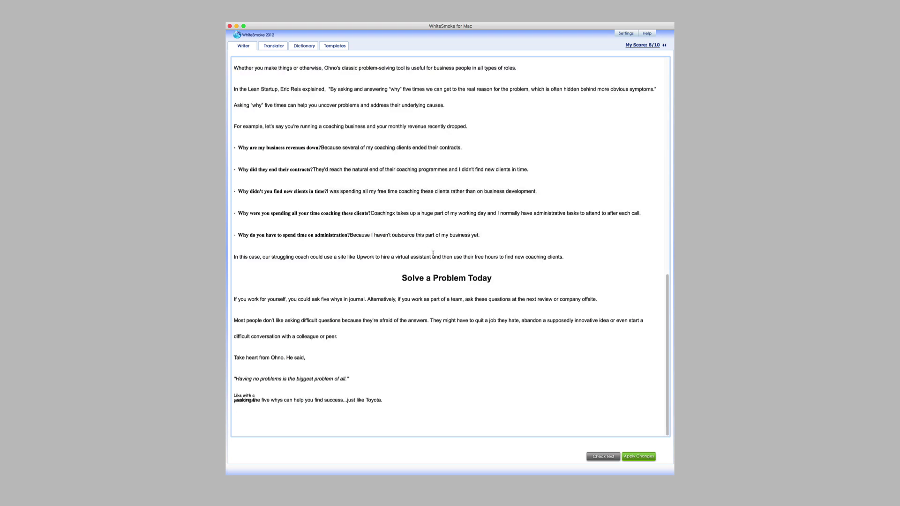
pyautogui.scroll(10, 433, 254)
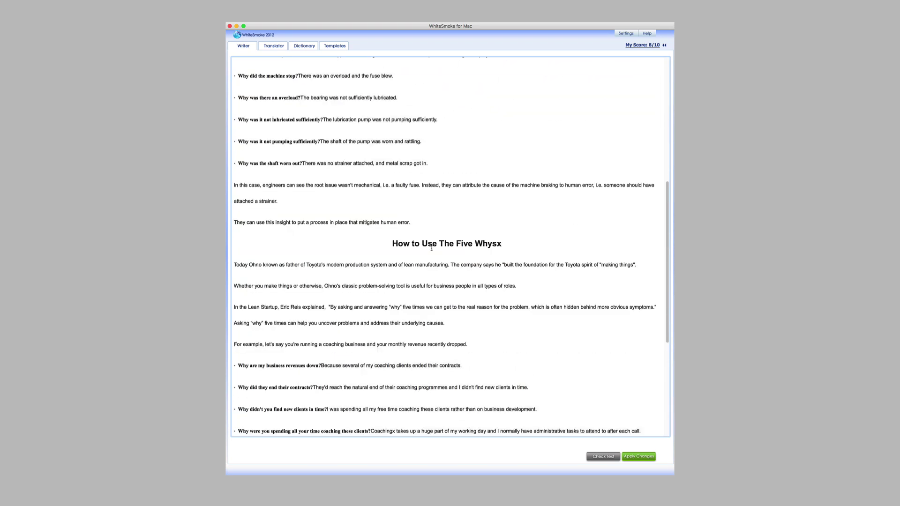
pyautogui.scroll(5, 432, 248)
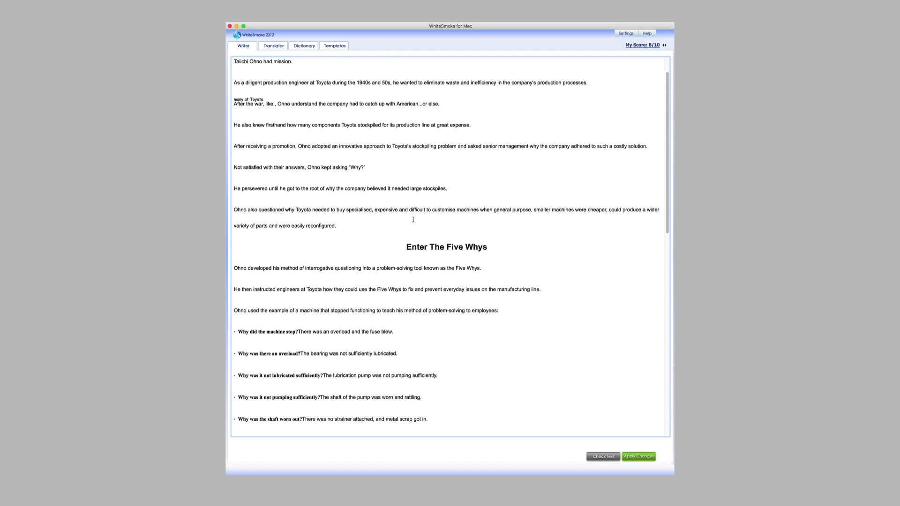
pyautogui.scroll(-9, 412, 234)
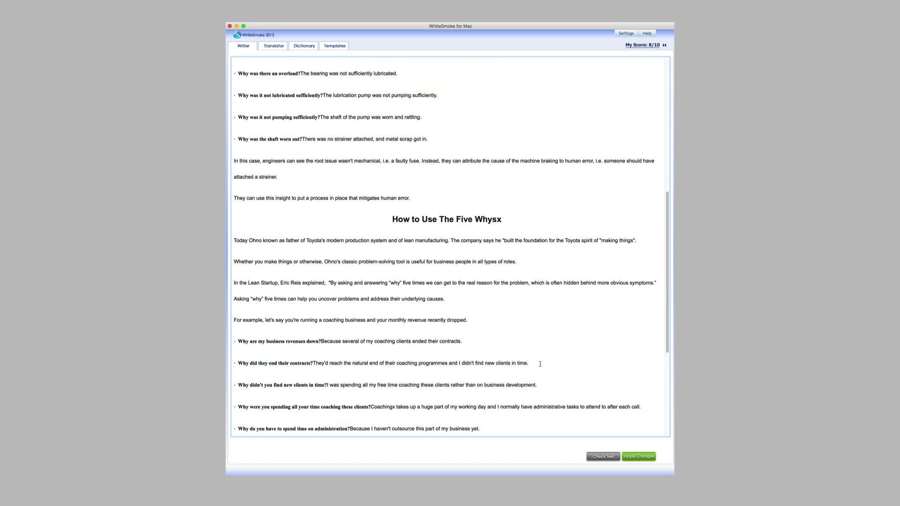
# Run WhiteSmoke's error check on the article and scroll through the flagged text.
pyautogui.click(605, 457)
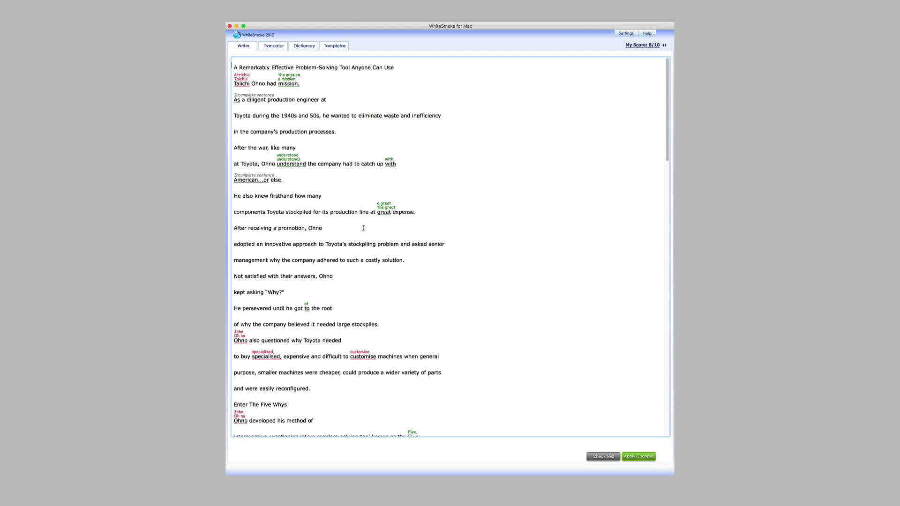
pyautogui.scroll(-10, 363, 228)
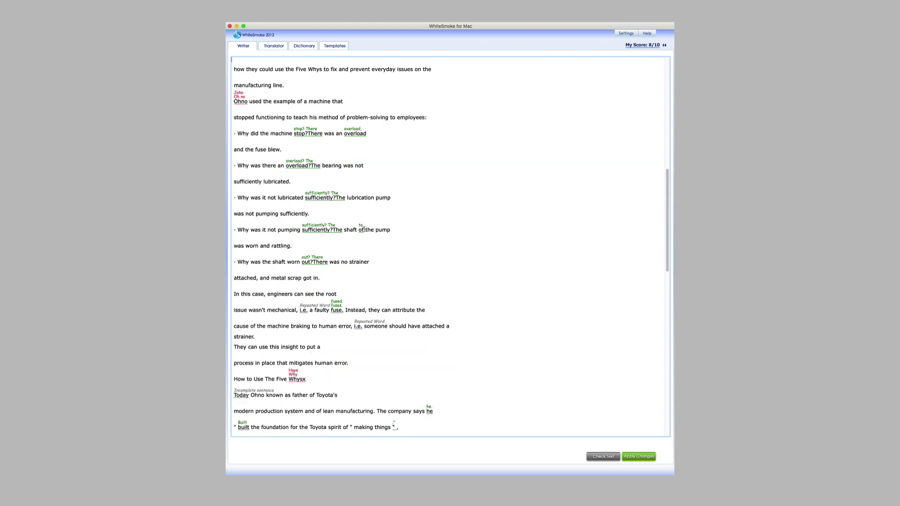
pyautogui.scroll(-5, 363, 229)
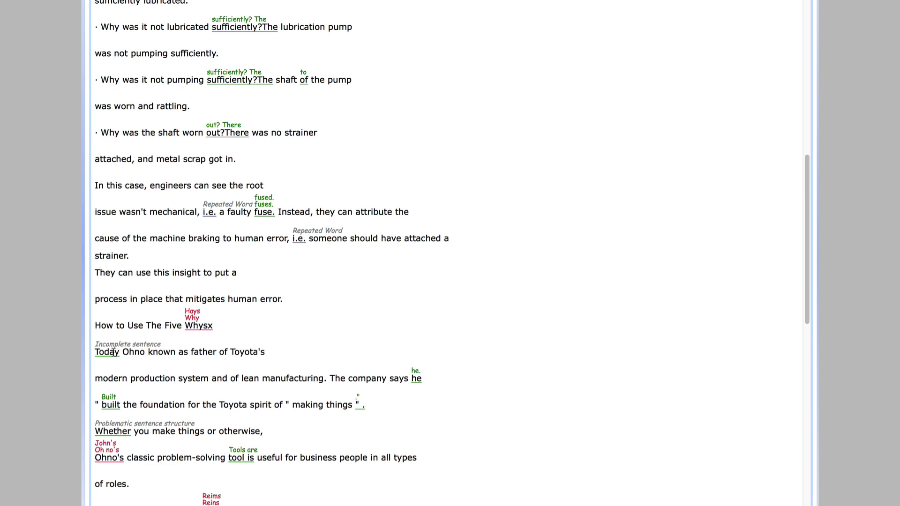
# Review the grammar advice for 'Today', then replace the misspelt 'Whysx' with 'Why'.
pyautogui.click(113, 352)
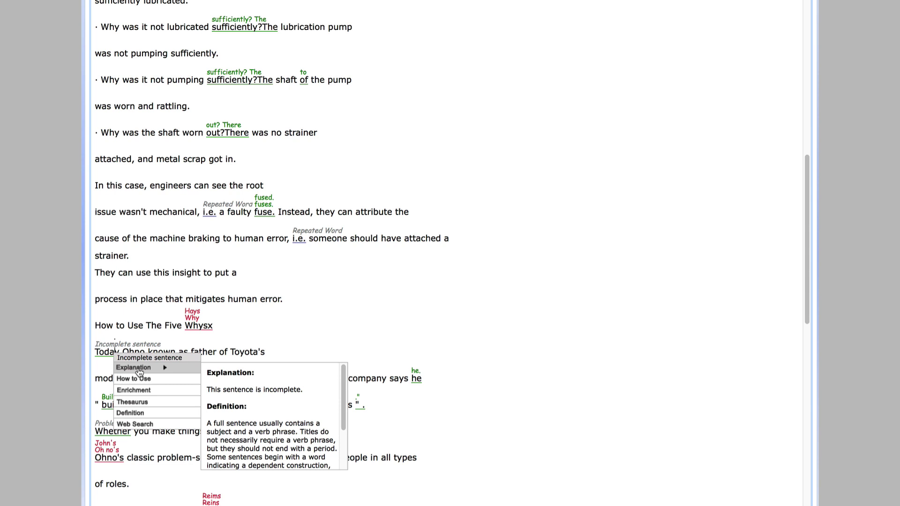
pyautogui.moveTo(140, 382)
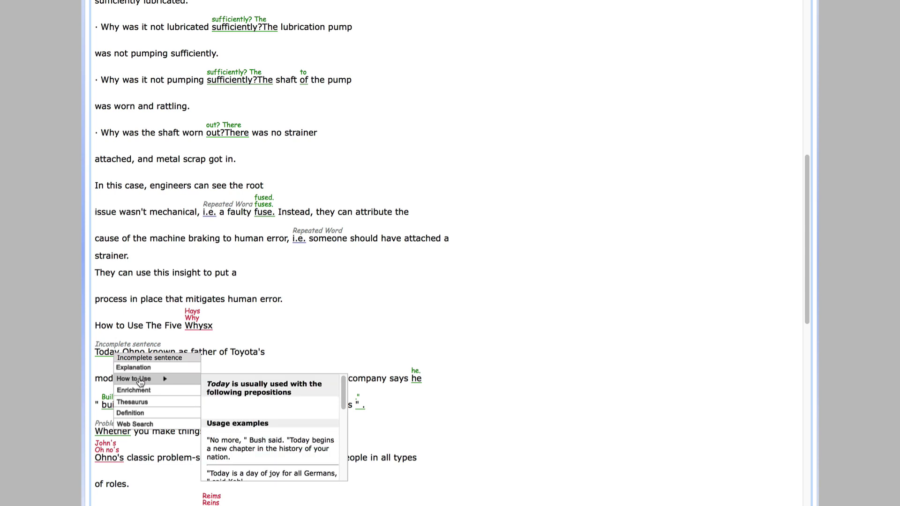
pyautogui.click(225, 351)
pyautogui.click(149, 352)
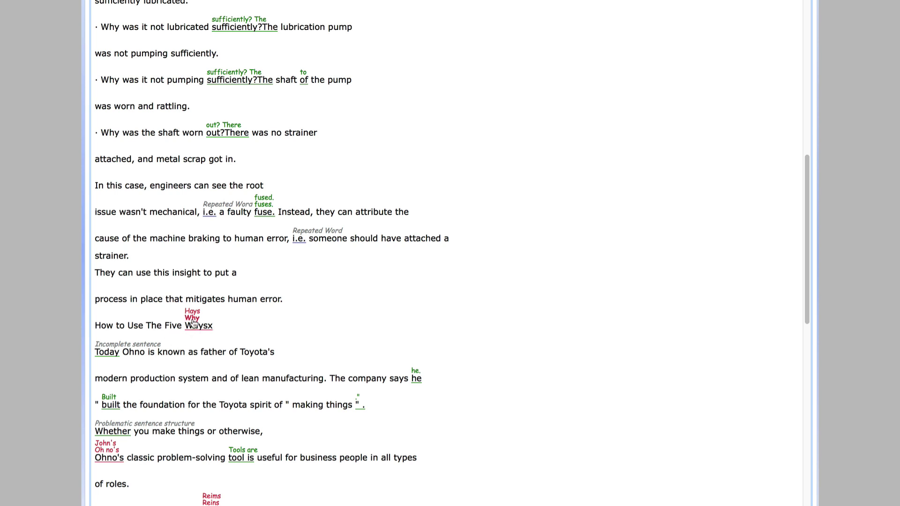
pyautogui.click(193, 319)
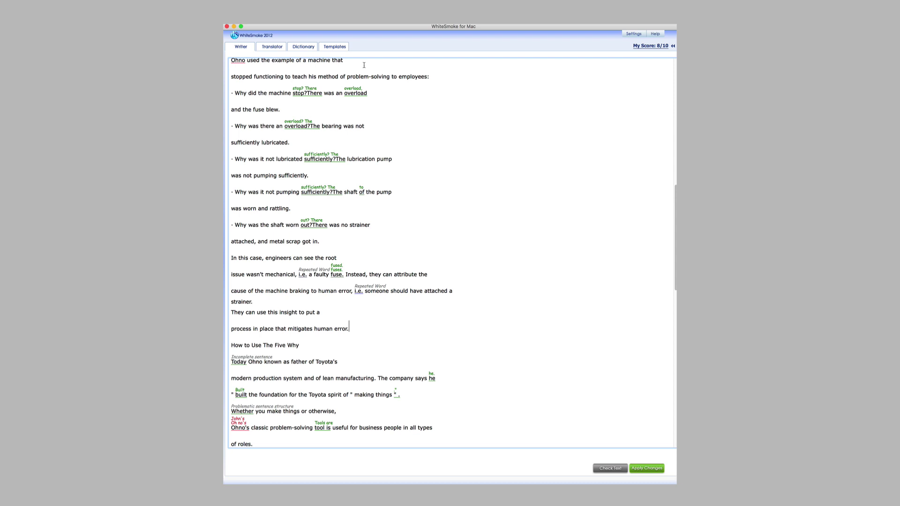
pyautogui.scroll(1, 457, 304)
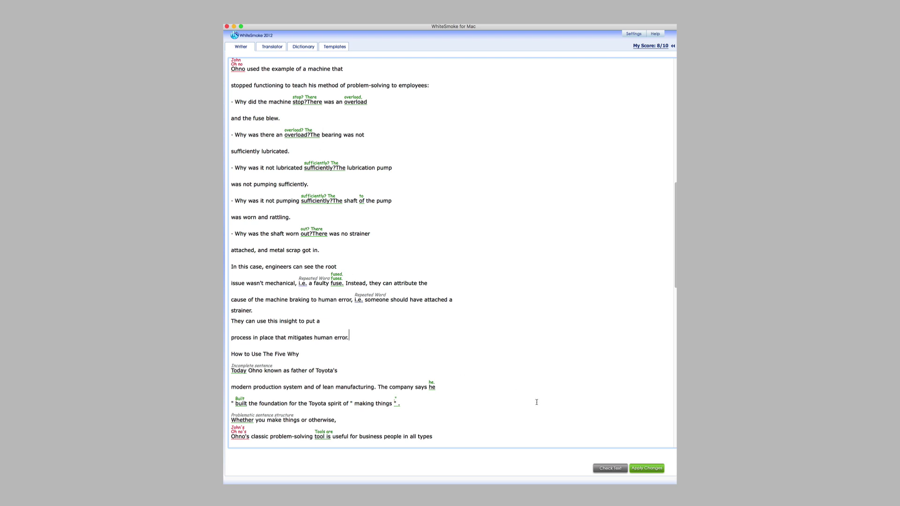
# Apply the accepted WhiteSmoke corrections to the article text.
pyautogui.click(646, 469)
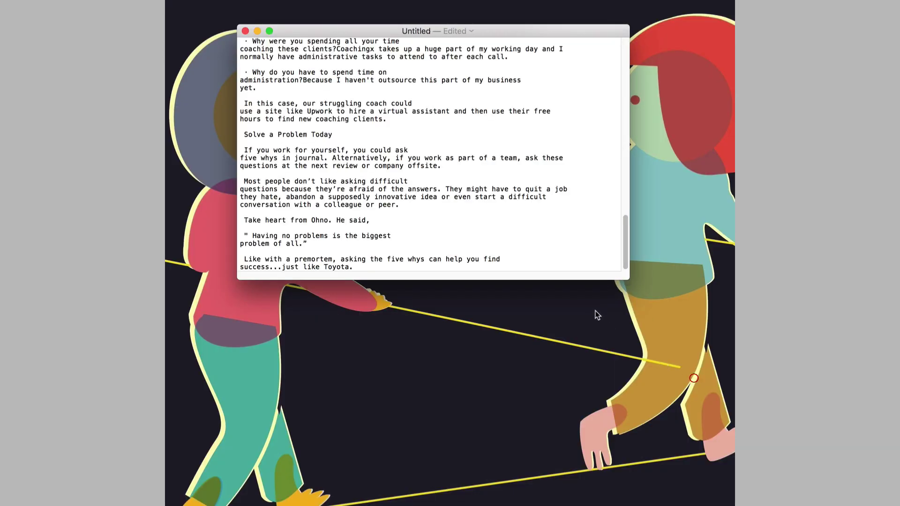
pyautogui.scroll(10, 463, 276)
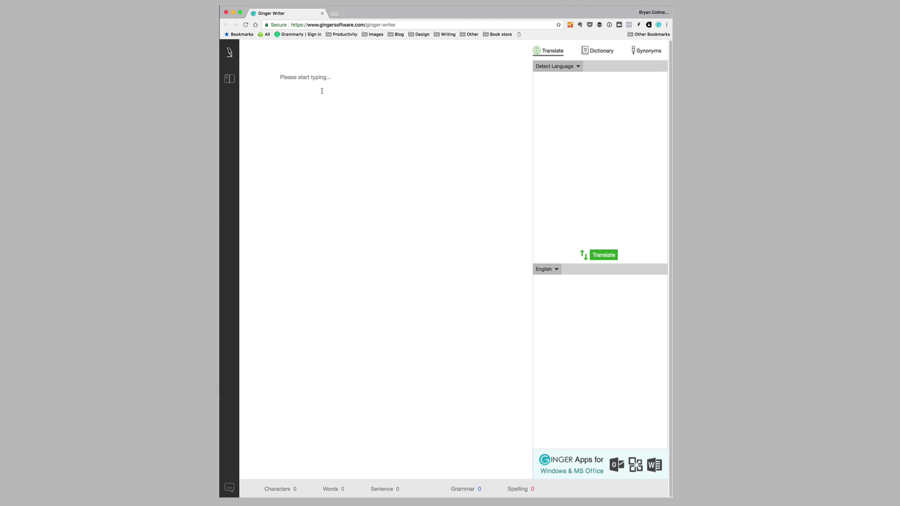
# Paste the Five Whys article into the empty Ginger Writer editor.
pyautogui.press('super+v')
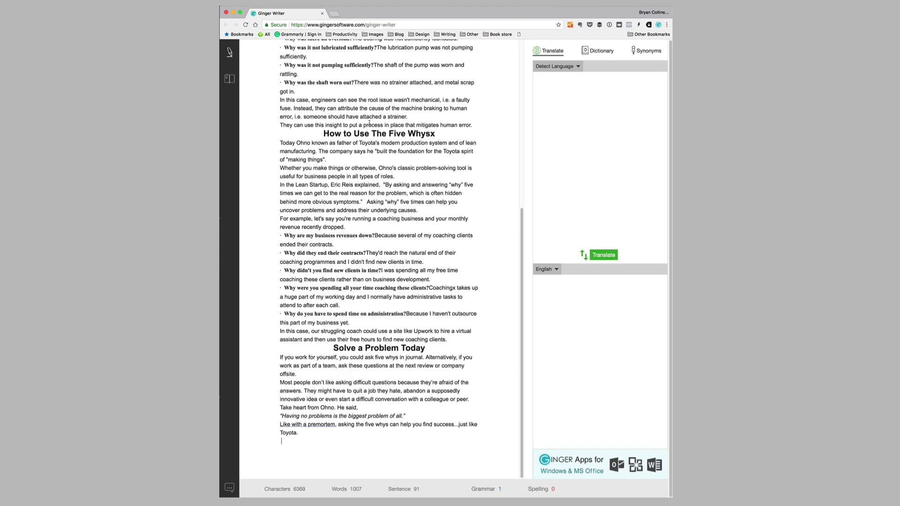
pyautogui.scroll(10, 369, 123)
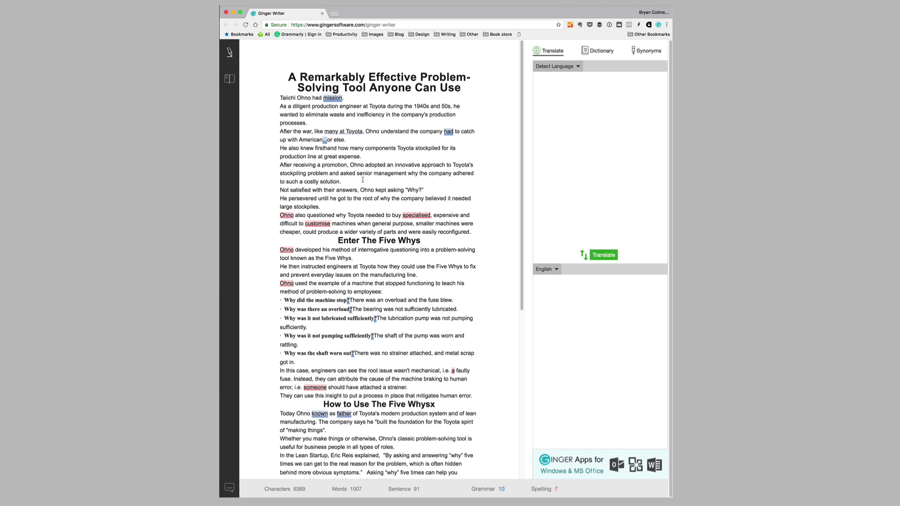
pyautogui.scroll(-6, 362, 179)
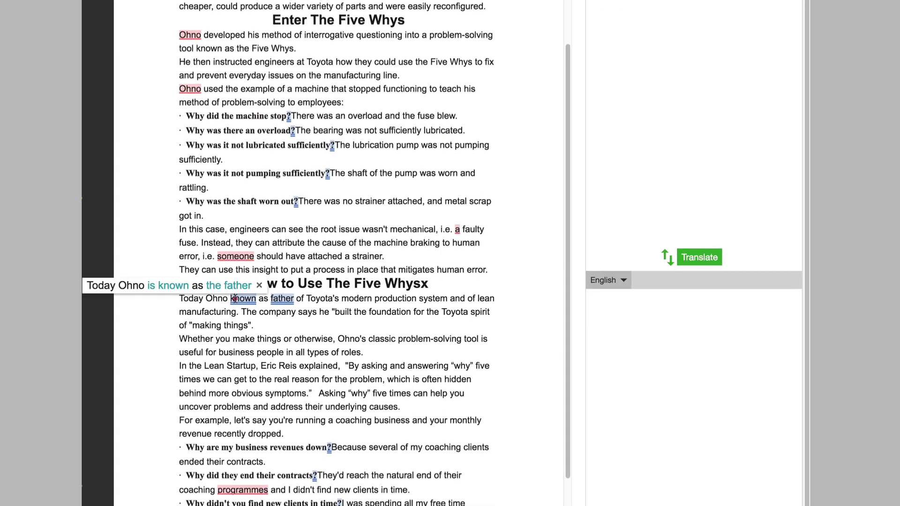
# Accept the 'is known' and 'the father' fixes, then select the 'How to Use The Five Whysx' heading.
pyautogui.click(235, 299)
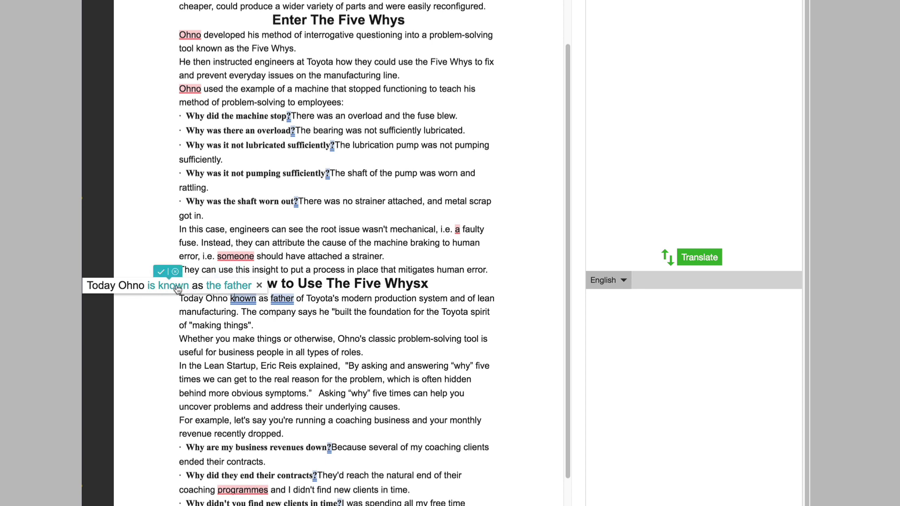
pyautogui.click(161, 272)
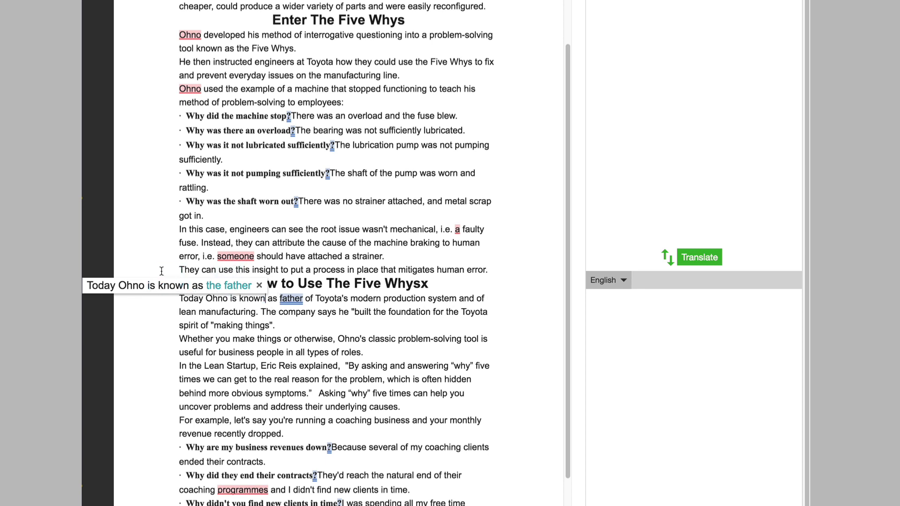
pyautogui.click(224, 271)
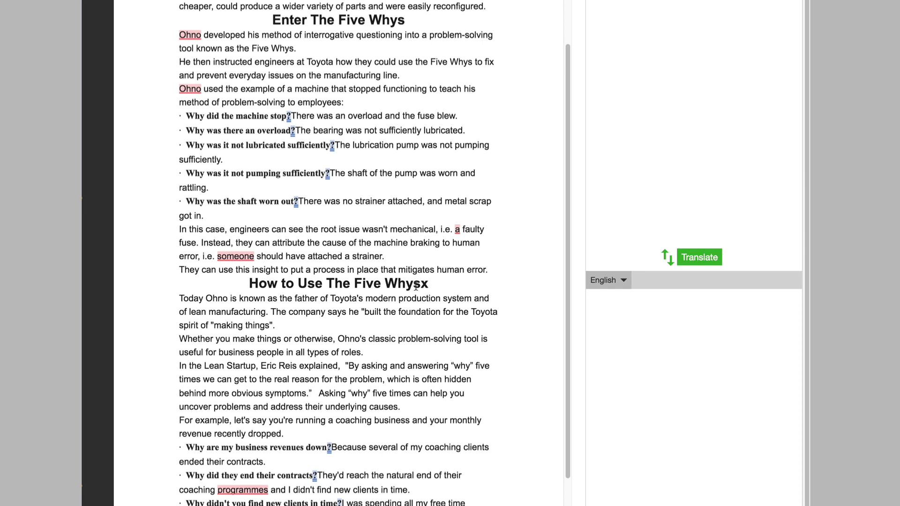
pyautogui.moveTo(429, 283); pyautogui.dragTo(251, 286)
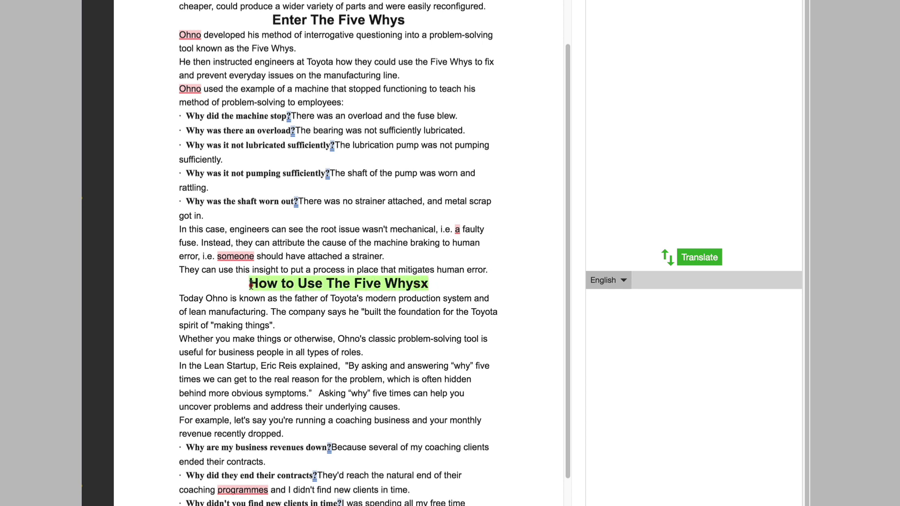
pyautogui.click(495, 273)
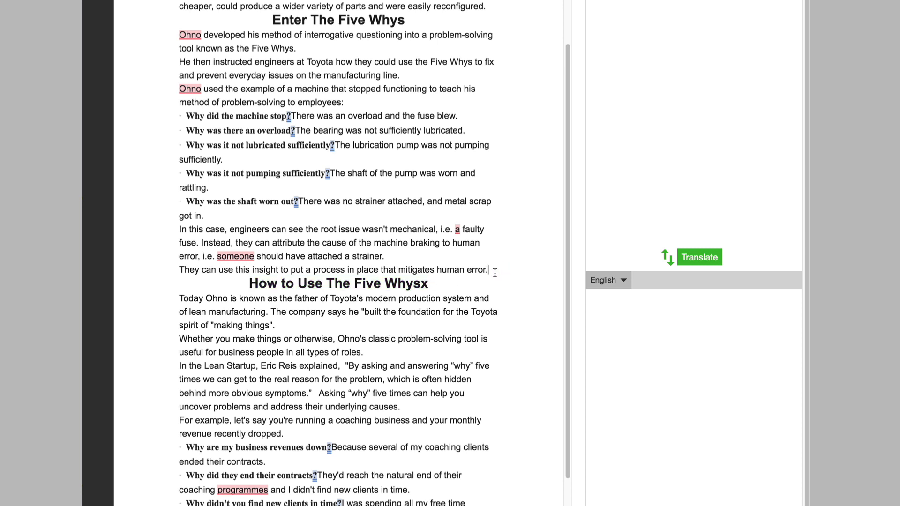
pyautogui.press('Down')
pyautogui.press('Return')
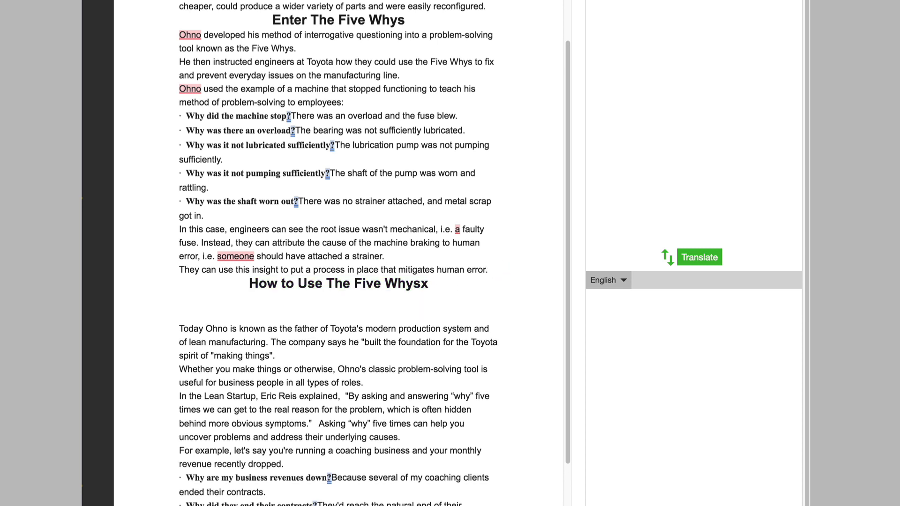
pyautogui.click(178, 328)
pyautogui.write('How o')
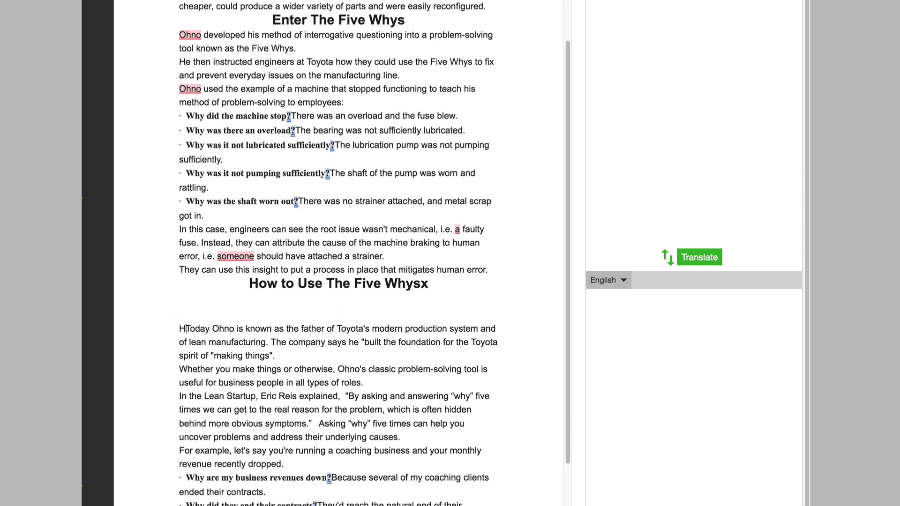
pyautogui.press('BackSpace')
pyautogui.write('to use the five ')
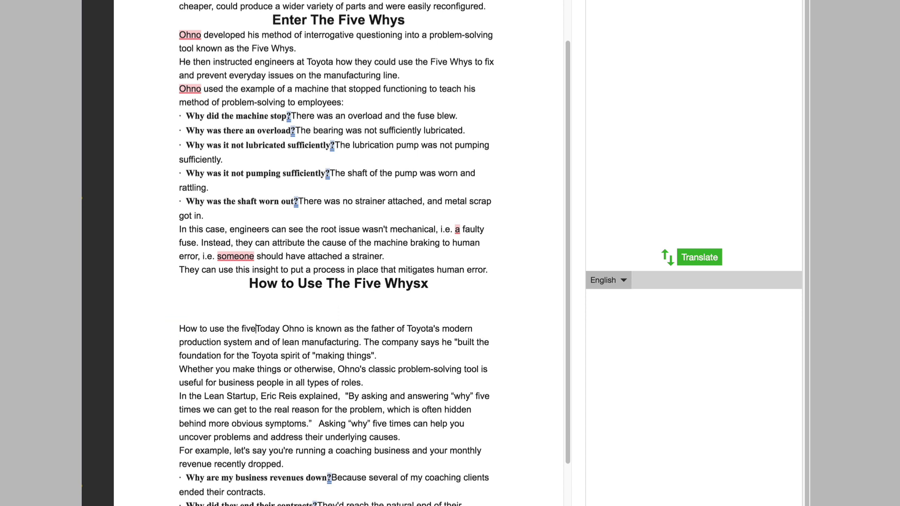
pyautogui.write('whyy')
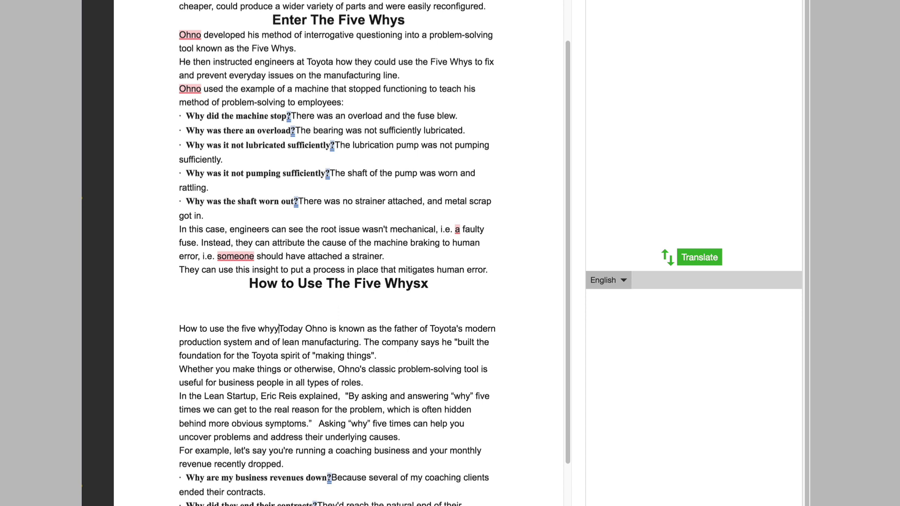
pyautogui.press('BackSpace')
pyautogui.write('sx')
pyautogui.press('Return')
pyautogui.press('Return')
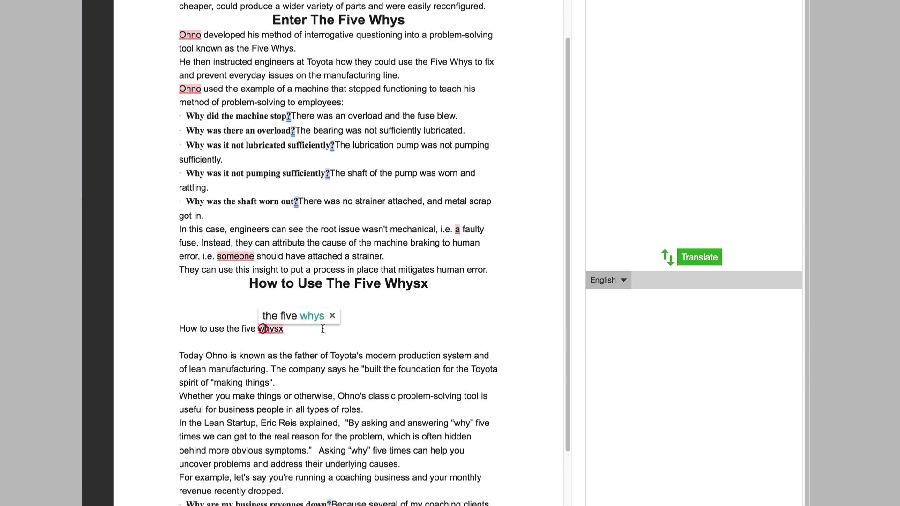
pyautogui.click(398, 295)
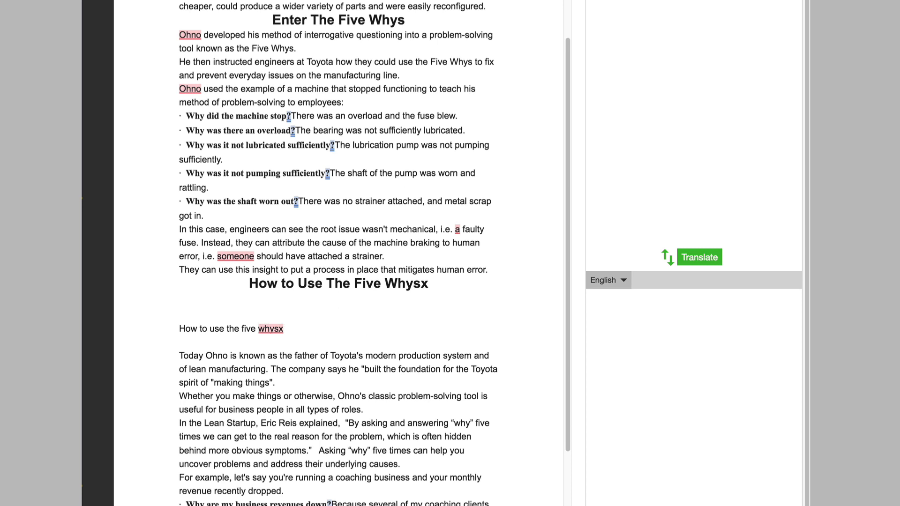
pyautogui.scroll(1, 367, 140)
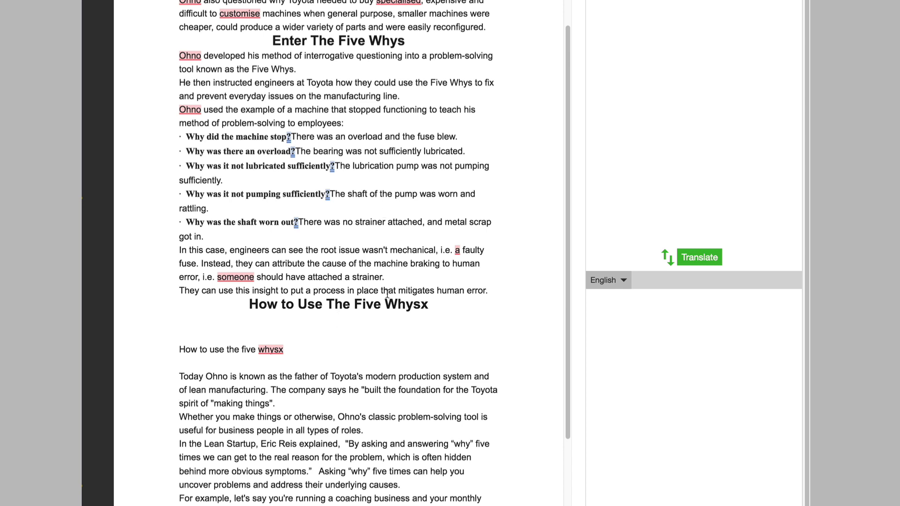
# Copy the whole article into Ginger's translation source box.
pyautogui.scroll(-3, 389, 300)
pyautogui.scroll(-3, 391, 301)
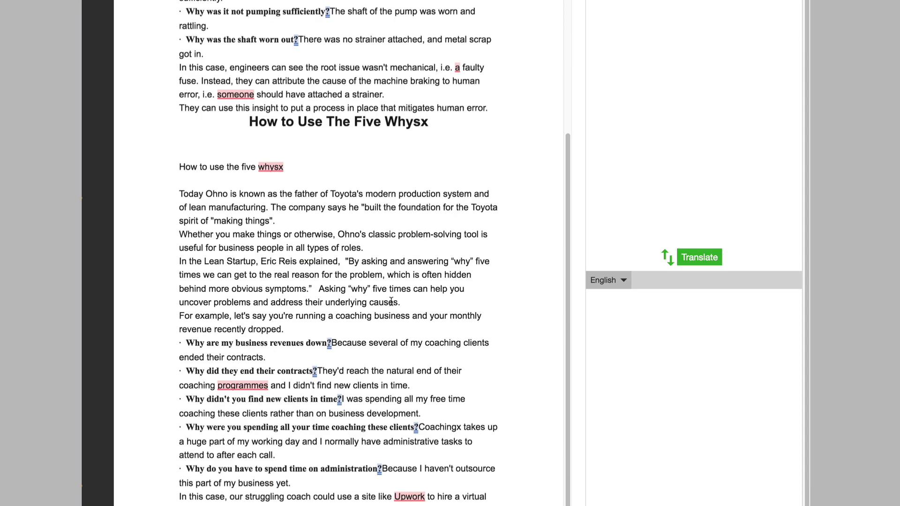
pyautogui.scroll(6, 394, 291)
pyautogui.scroll(3, 395, 280)
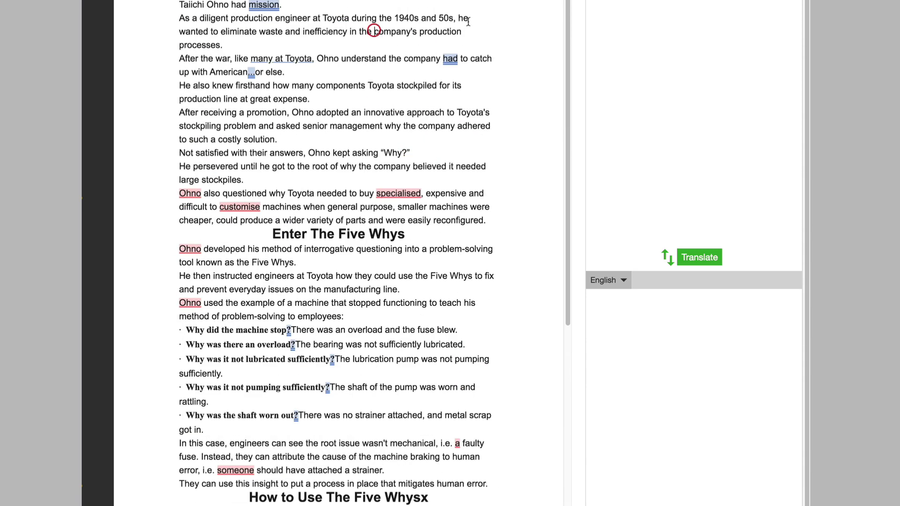
pyautogui.hotkey('ctrl', 'a')
pyautogui.hotkey('ctrl', 'c')
pyautogui.click(603, 9)
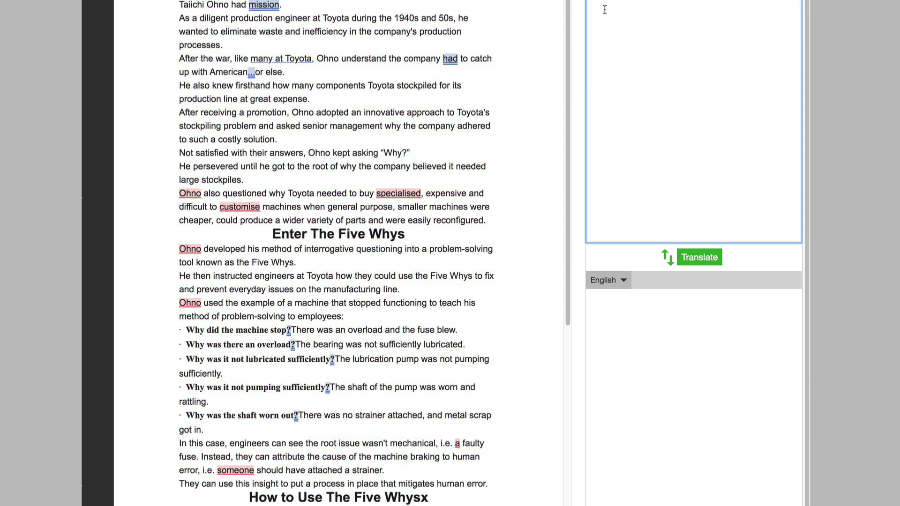
pyautogui.hotkey('ctrl', 'v')
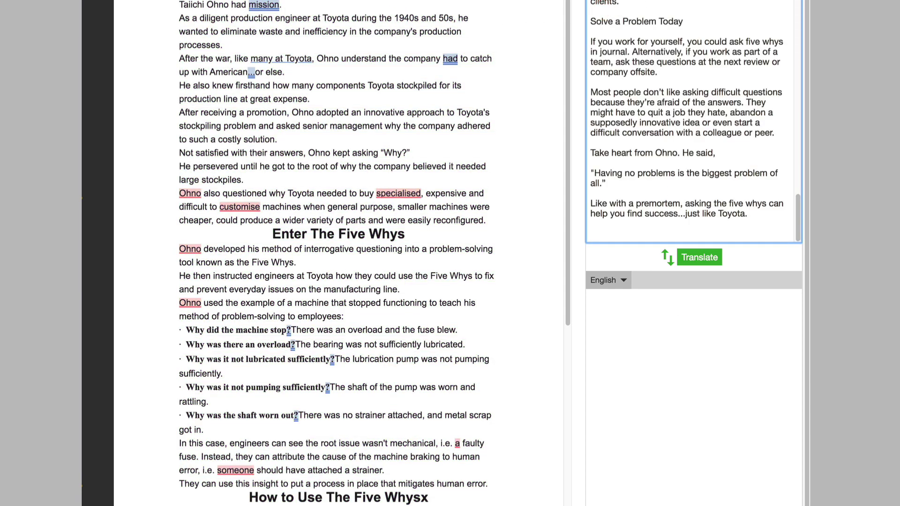
# Translate the article into Irish.
pyautogui.click(608, 280)
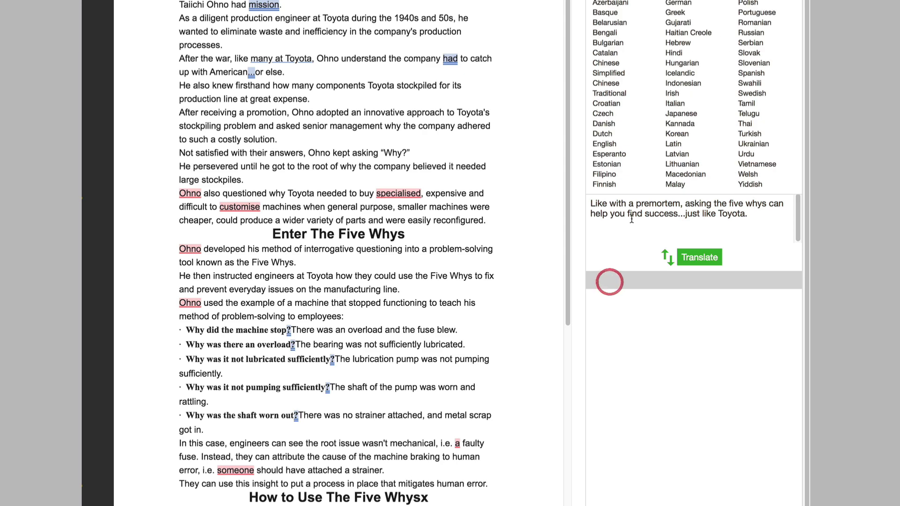
pyautogui.click(682, 92)
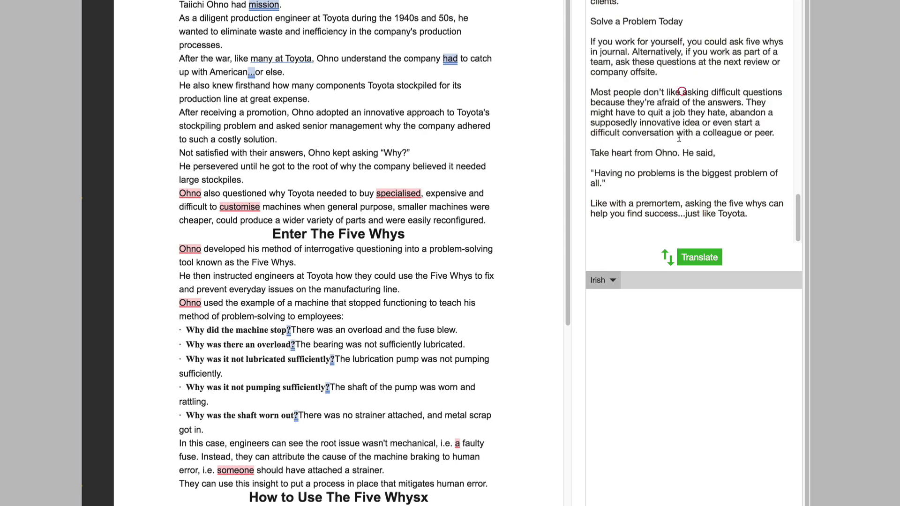
pyautogui.click(705, 263)
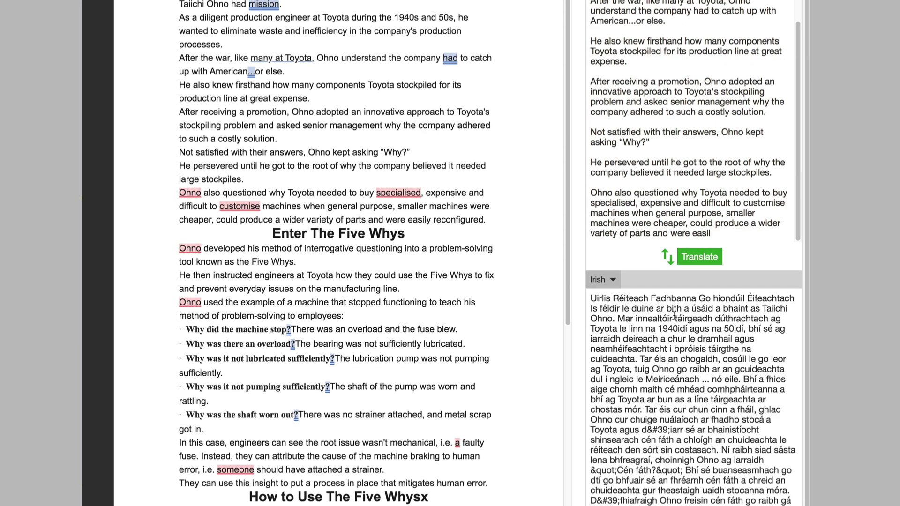
# Select the stray '&#39' code in the translated word 'd&#39;iarr'.
pyautogui.click(672, 338)
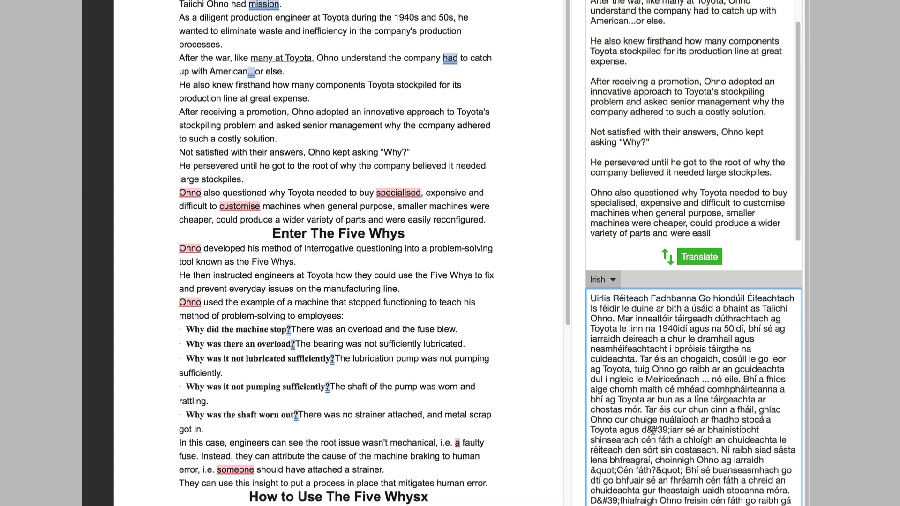
pyautogui.click(654, 431)
pyautogui.moveTo(647, 431); pyautogui.dragTo(668, 430)
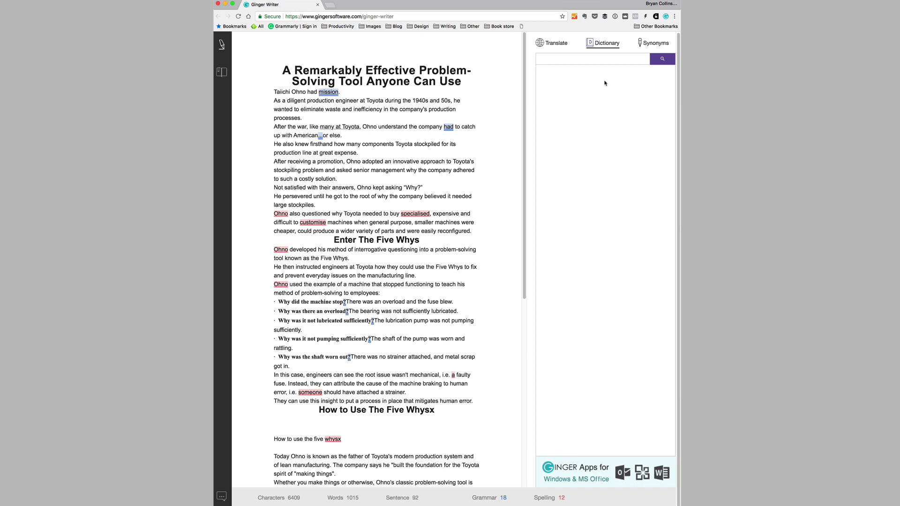
# Look up the dictionary definitions of 'date'.
pyautogui.click(594, 61)
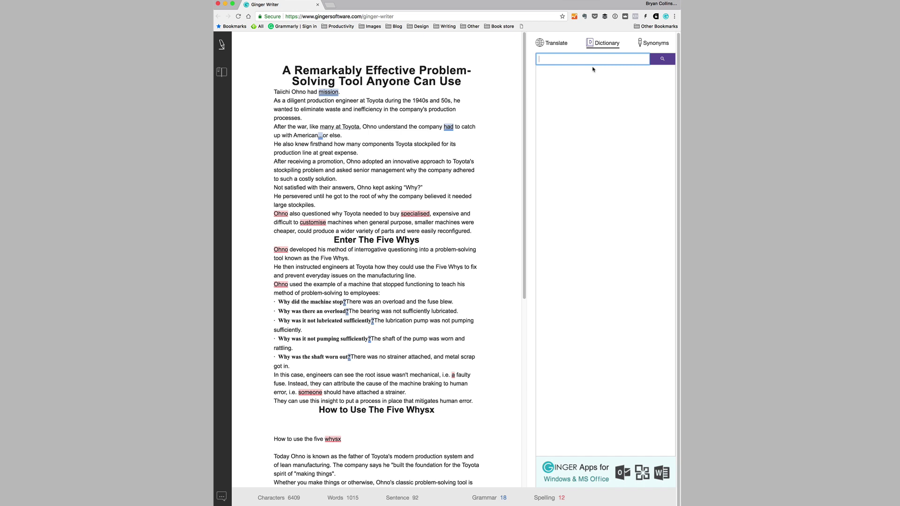
pyautogui.write('date')
pyautogui.press('Return')
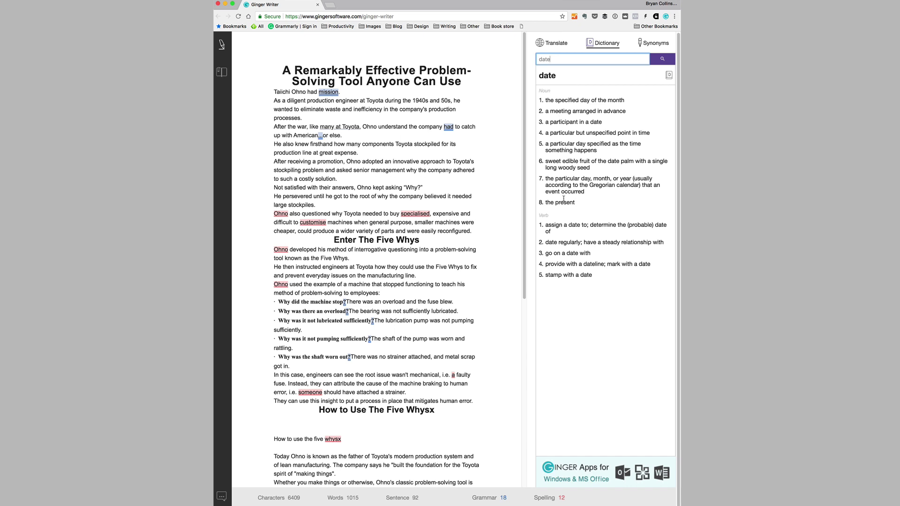
# List synonyms for the word 'make'.
pyautogui.click(656, 43)
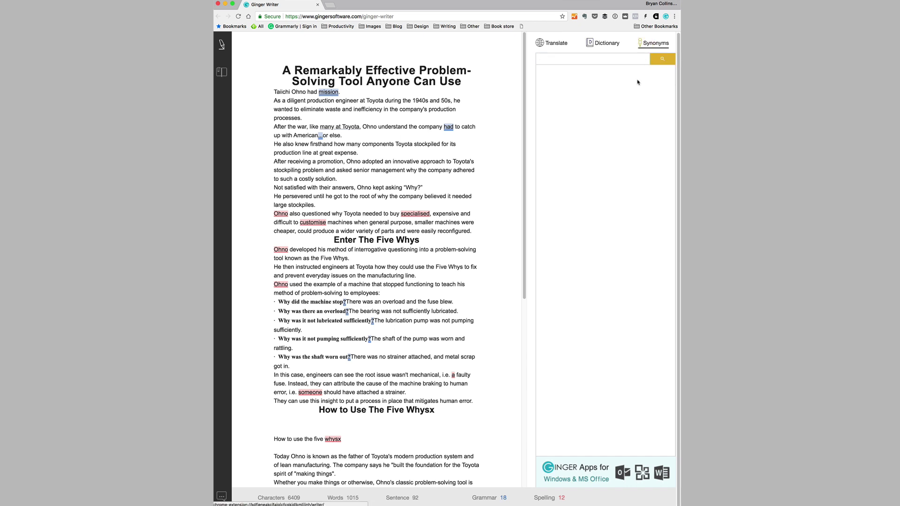
pyautogui.click(611, 59)
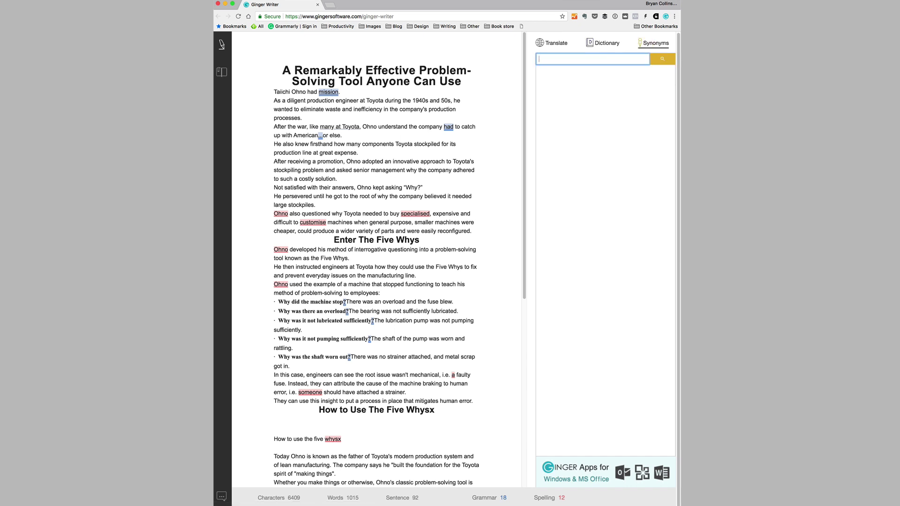
pyautogui.write('make')
pyautogui.press('Return')
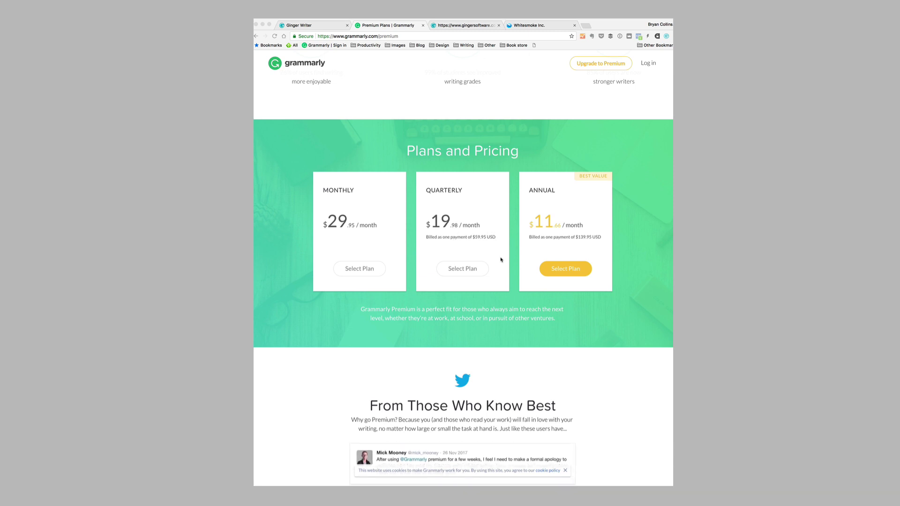
# Bring up Ginger's upgrade pricing page from the gingersoftware.com tab.
pyautogui.click(482, 26)
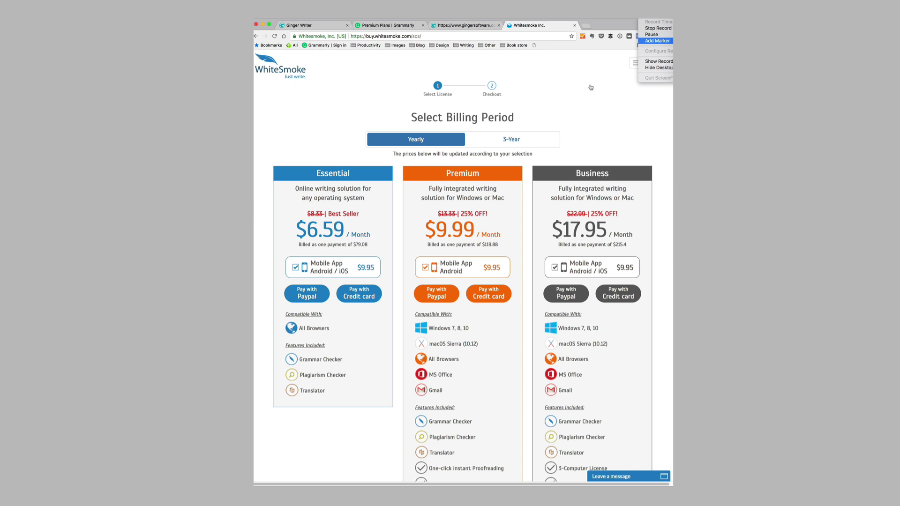
# Show WhiteSmoke's 3-Year billing prices for the Essential, Premium and Business plans.
pyautogui.hotkey('ctrl', 'Tab')
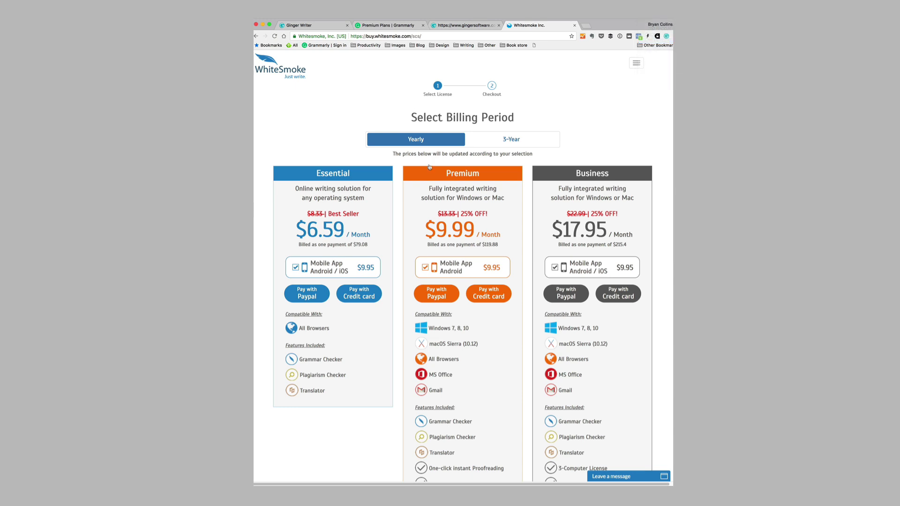
pyautogui.click(503, 141)
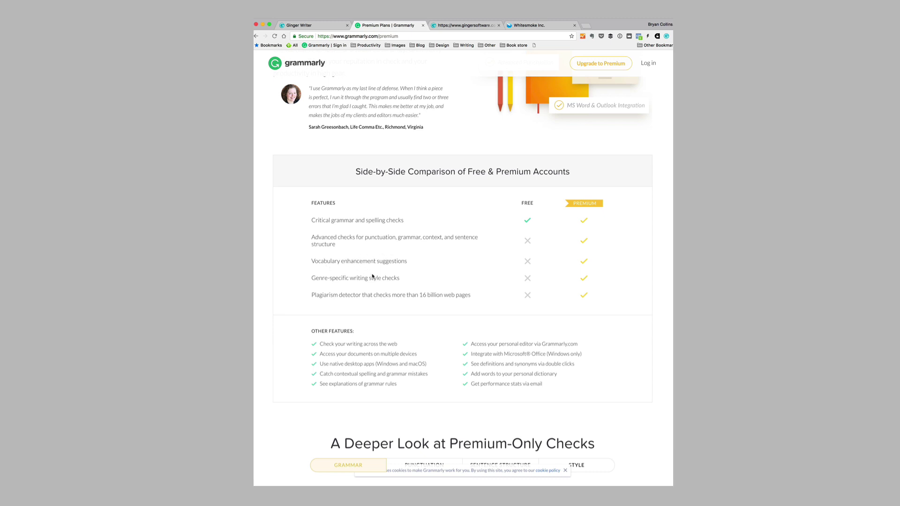
# Select the Free versus Premium comparison rows from FEATURES down to the plagiarism detector.
pyautogui.moveTo(309, 201); pyautogui.dragTo(471, 297)
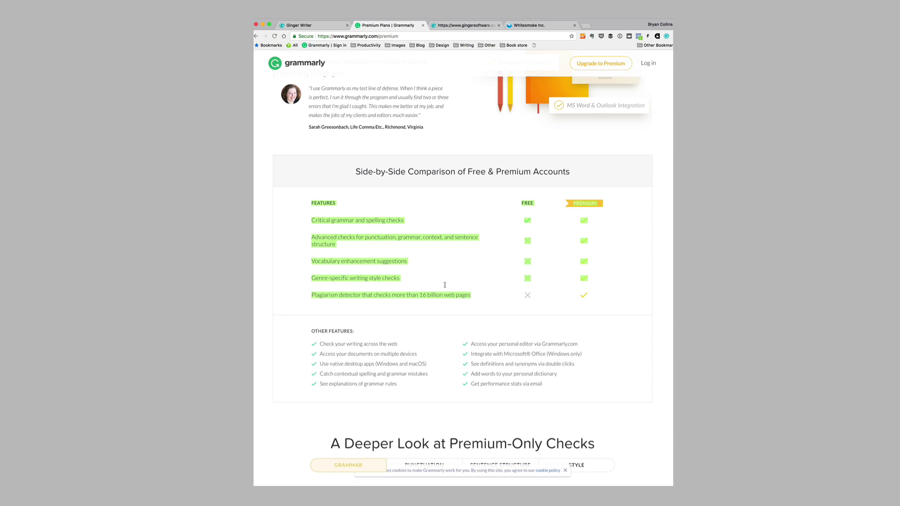
# Switch to Ginger's upgrade page listing the $20.97, $13.99 and $7.49 plans.
pyautogui.click(471, 25)
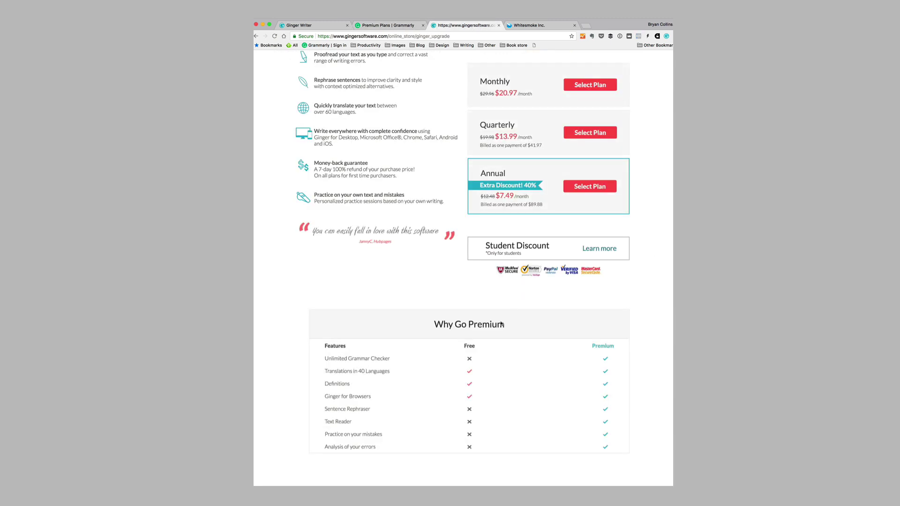